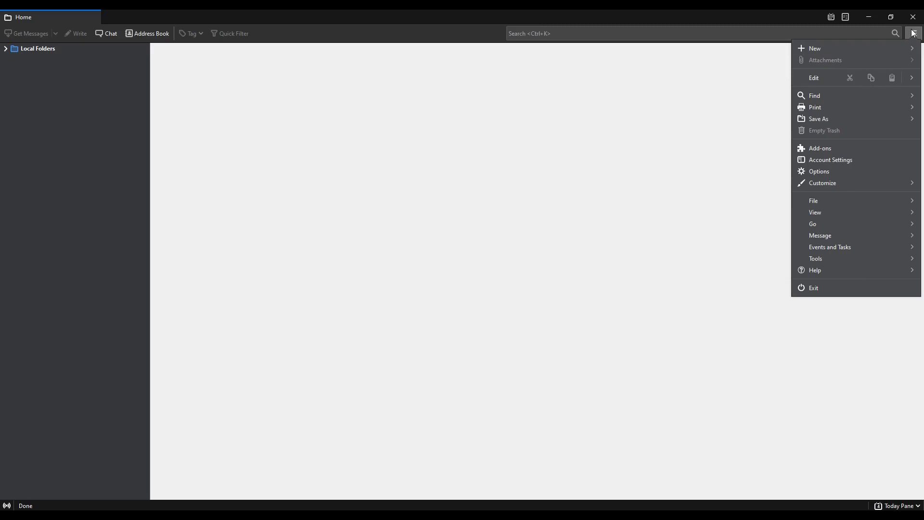
# - Start adding an existing mail account via New > Existing Mail Account
pyautogui.click(842, 47)
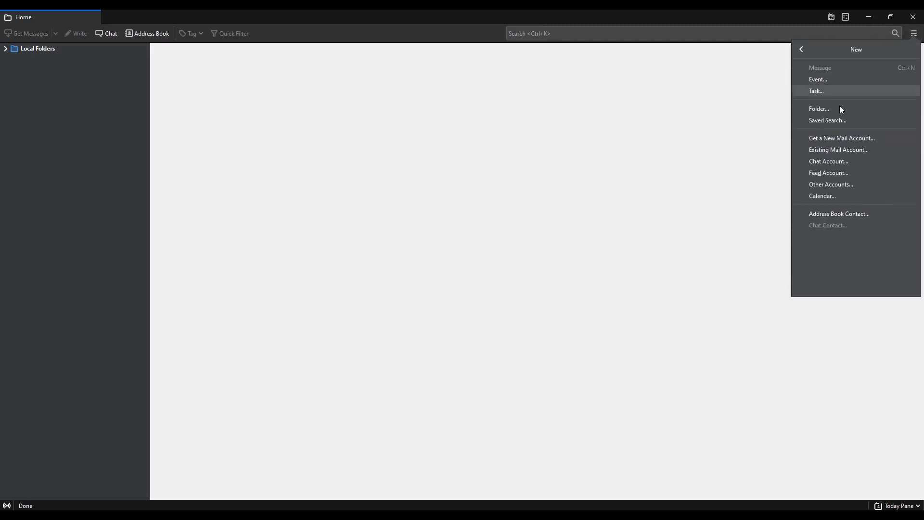
pyautogui.click(839, 150)
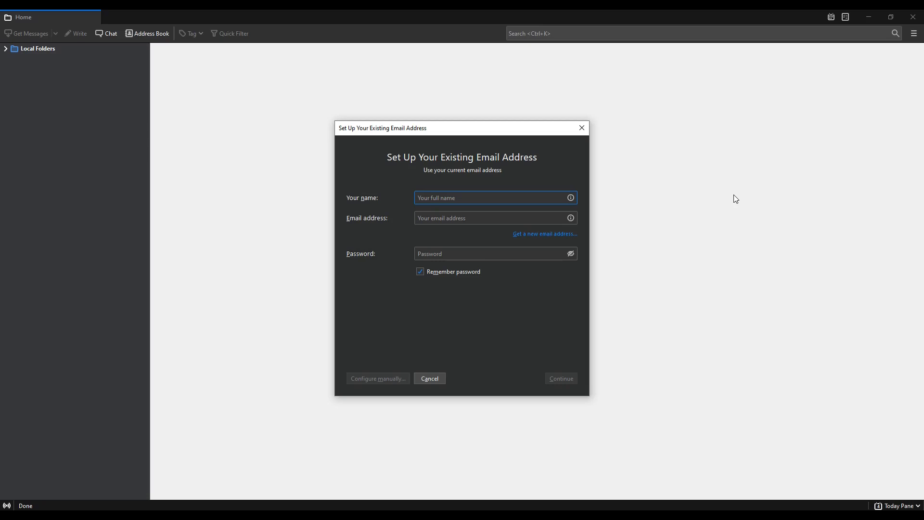
# - Enter the first account's name, e-mail address and pasted password, then look up its server configuration
pyautogui.write('Fred')
pyautogui.moveTo(449, 202); pyautogui.dragTo(413, 194)
pyautogui.click(456, 218)
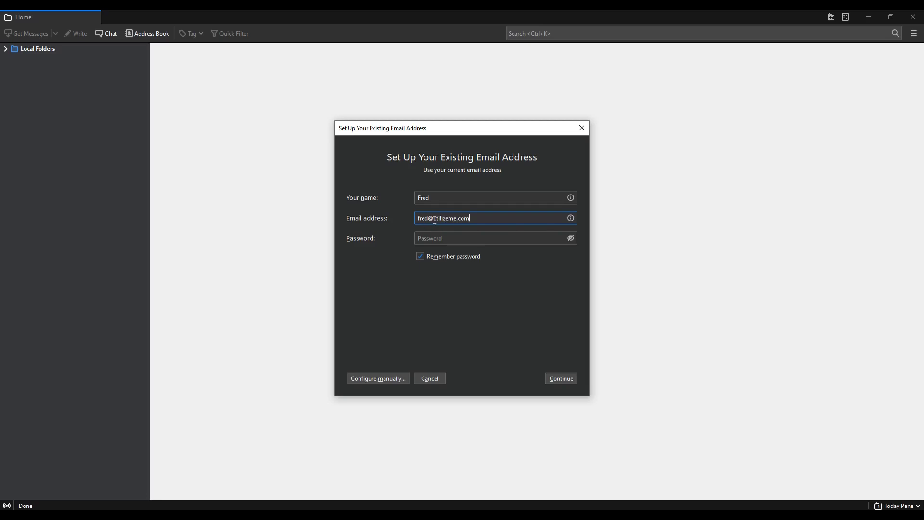
pyautogui.moveTo(434, 219); pyautogui.dragTo(386, 218)
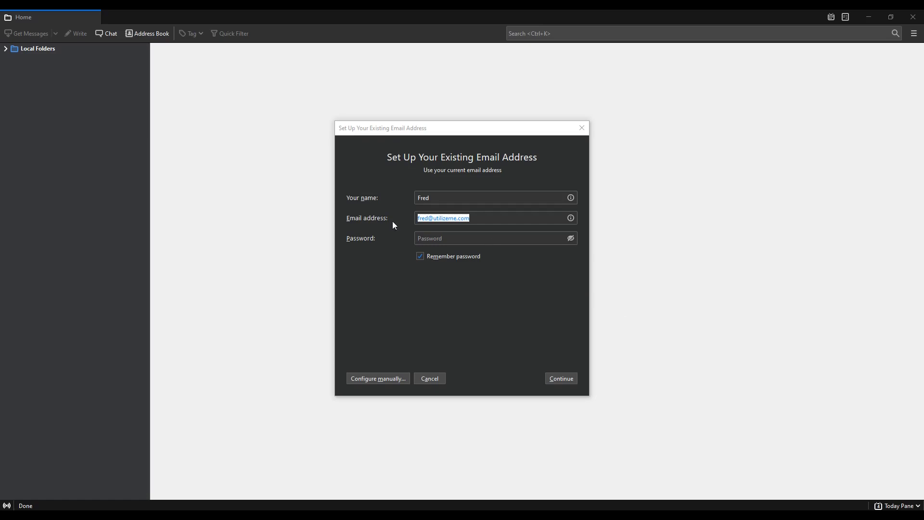
pyautogui.click(438, 240)
pyautogui.hotkey('ctrl', 'v')
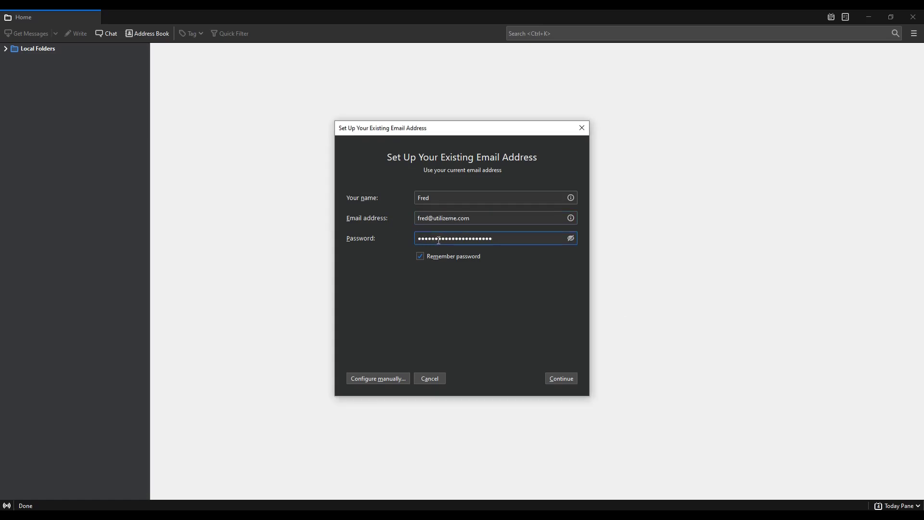
pyautogui.click(560, 378)
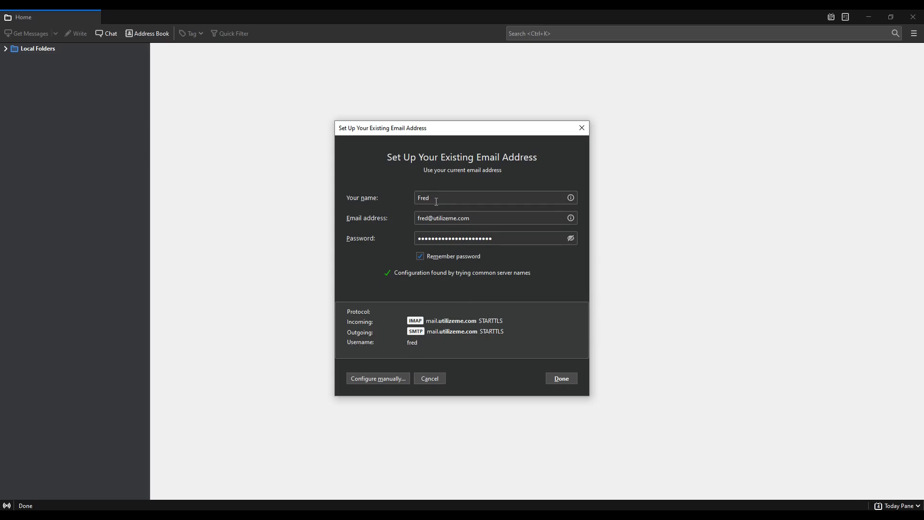
pyautogui.tripleClick(423, 218)
pyautogui.hotkey('shift', 'Tab')
pyautogui.press('Tab')
pyautogui.click(427, 221)
pyautogui.moveTo(427, 220); pyautogui.dragTo(413, 218)
pyautogui.click(400, 378)
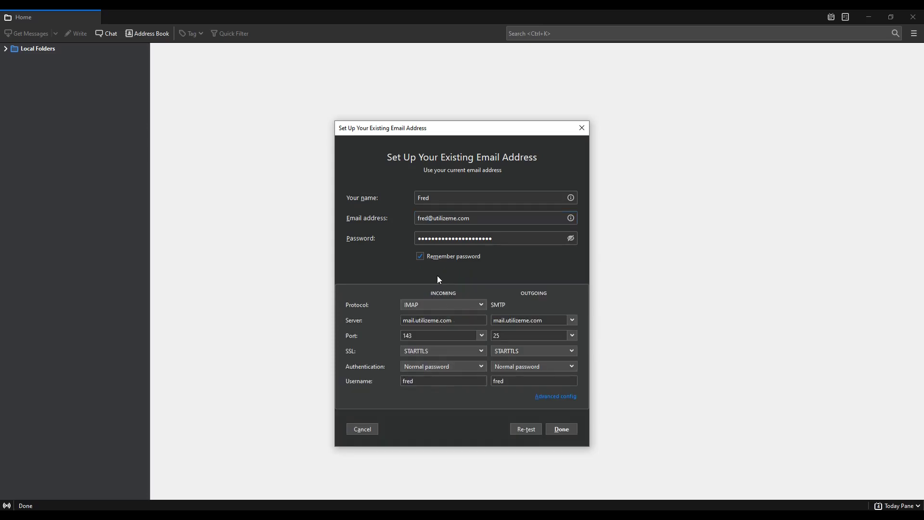
pyautogui.doubleClick(428, 383)
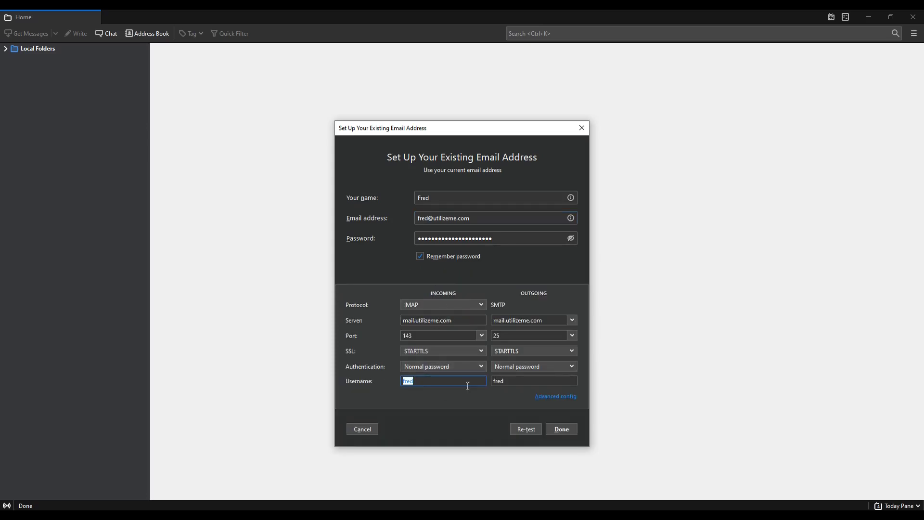
pyautogui.doubleClick(534, 382)
pyautogui.click(428, 377)
pyautogui.write('@utilizeme.com')
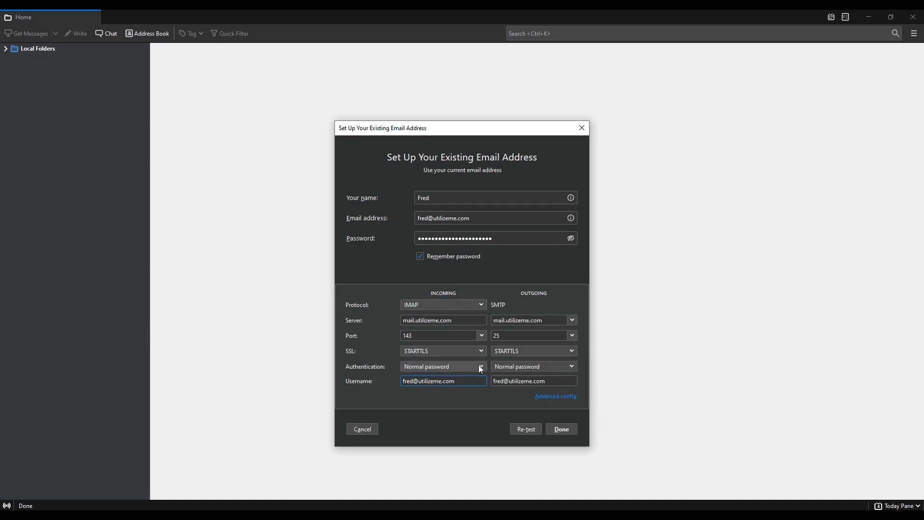
pyautogui.moveTo(456, 381); pyautogui.dragTo(418, 377)
pyautogui.press('BackSpace')
pyautogui.press('BackSpace')
pyautogui.write('@')
pyautogui.press('BackSpace')
# - Accept the manual IMAP/SMTP settings with Done to create the first account
pyautogui.click(570, 430)
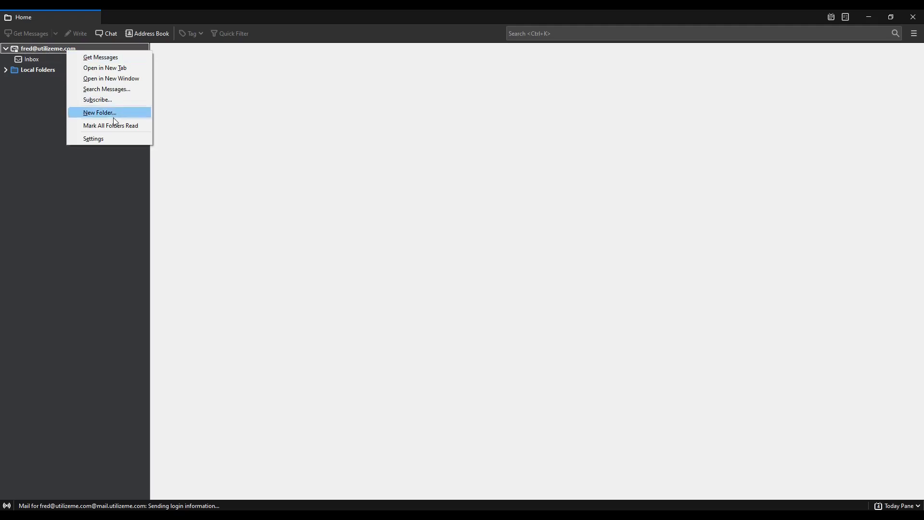
# - In the new account's settings, review the outgoing SMTP server's user name and accept it unchanged
pyautogui.click(103, 139)
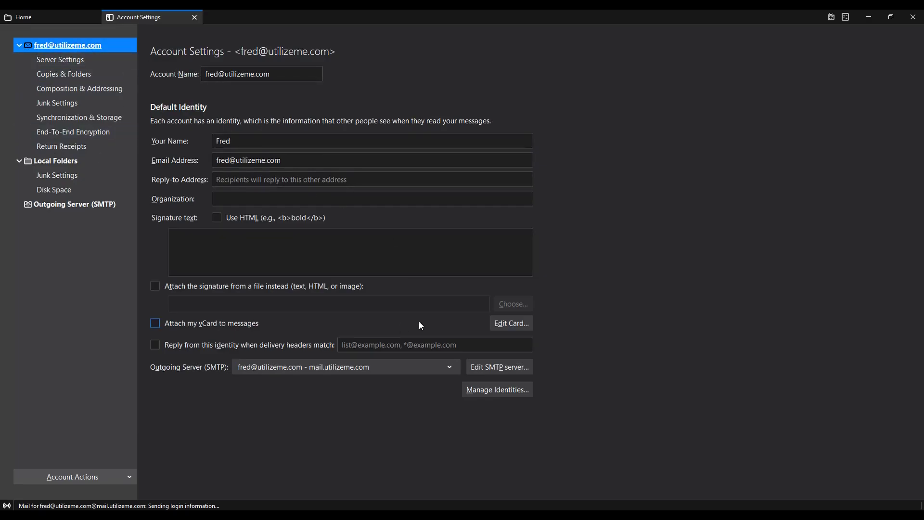
pyautogui.click(488, 370)
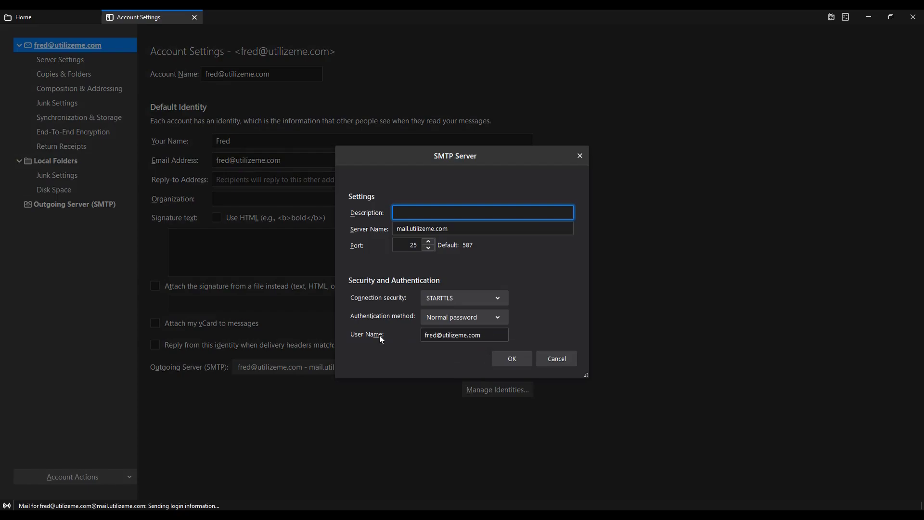
pyautogui.click(401, 339)
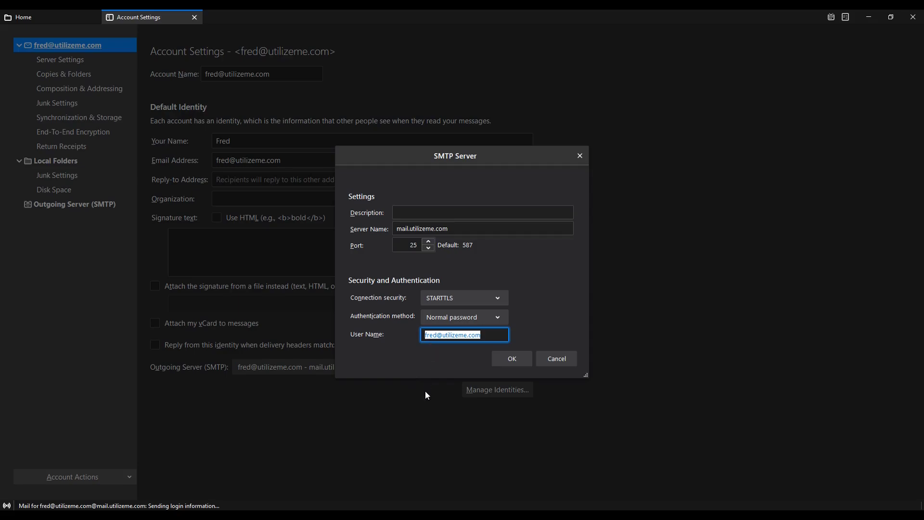
pyautogui.moveTo(481, 335); pyautogui.dragTo(409, 335)
pyautogui.click(490, 333)
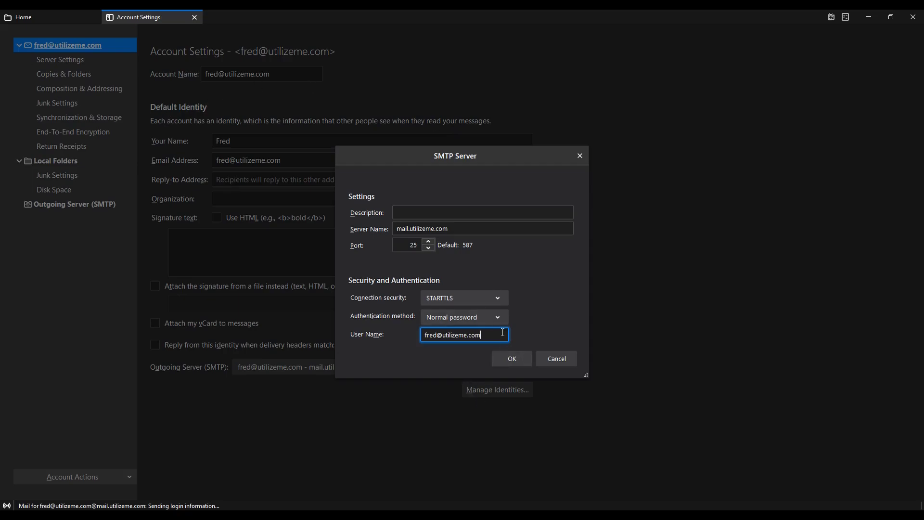
pyautogui.moveTo(502, 332); pyautogui.dragTo(410, 320)
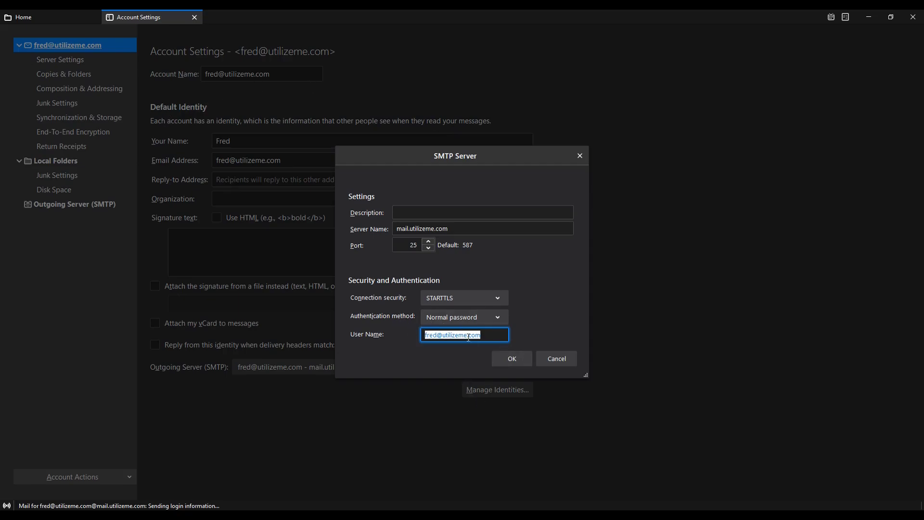
pyautogui.click(512, 363)
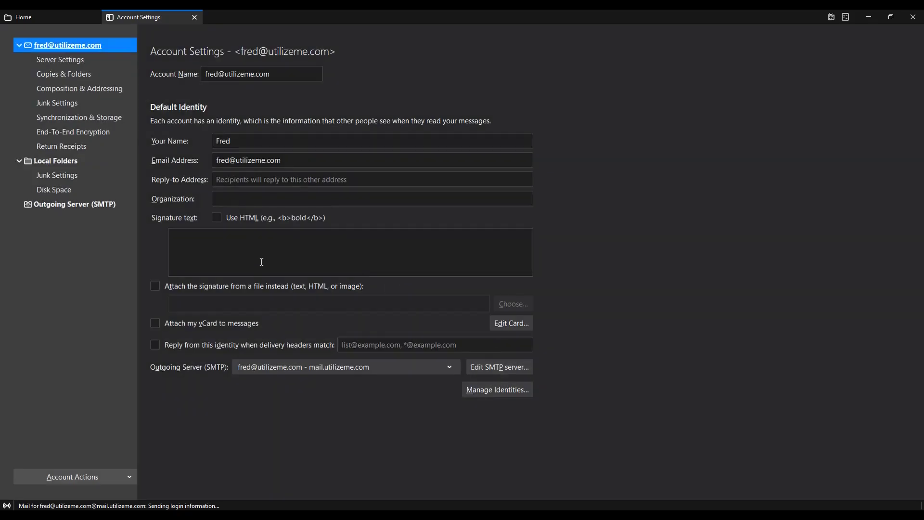
# - Close Account Settings and start setting up a second existing mail account from the app menu
pyautogui.click(195, 17)
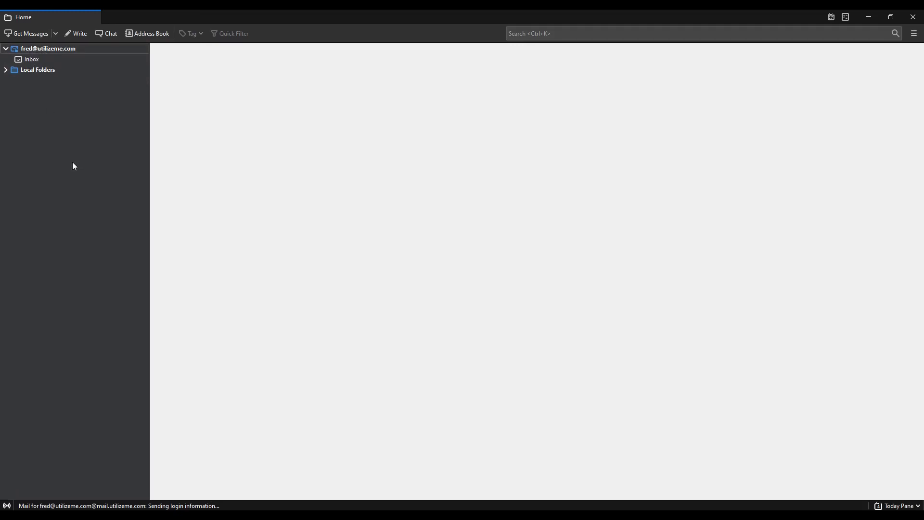
pyautogui.click(914, 33)
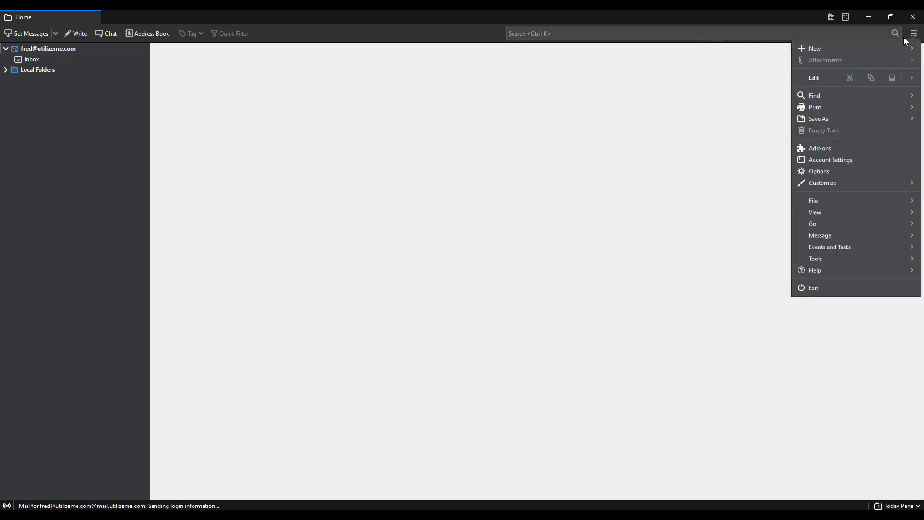
pyautogui.click(831, 48)
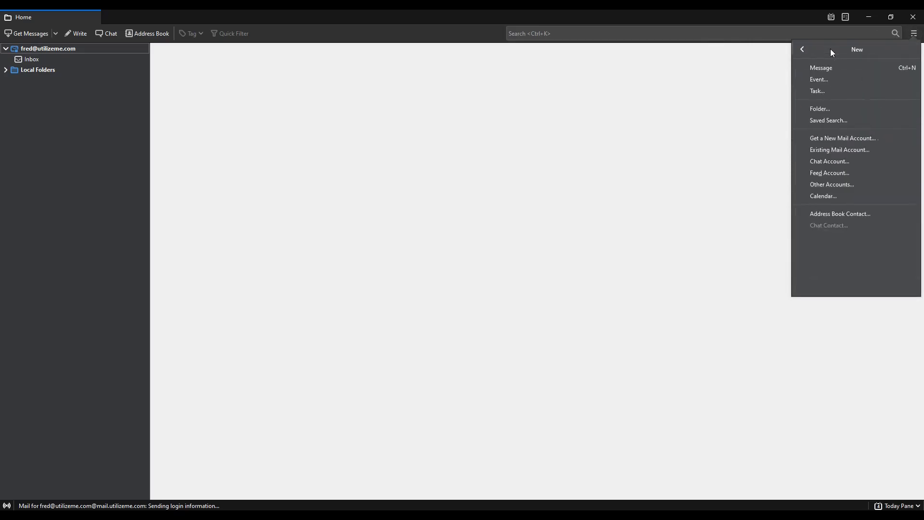
pyautogui.click(846, 153)
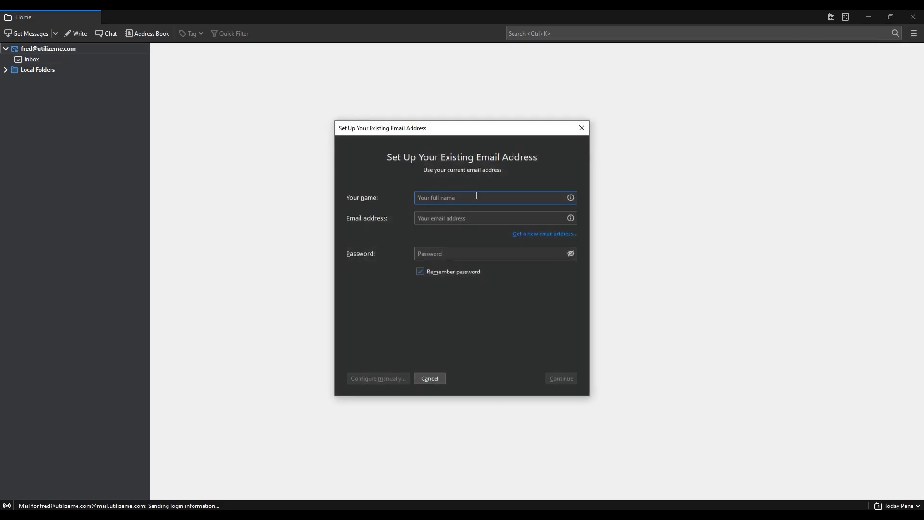
# - Enter the second account's name, e-mail address and pasted password, then detect its server settings
pyautogui.write('Bob')
pyautogui.press('Tab')
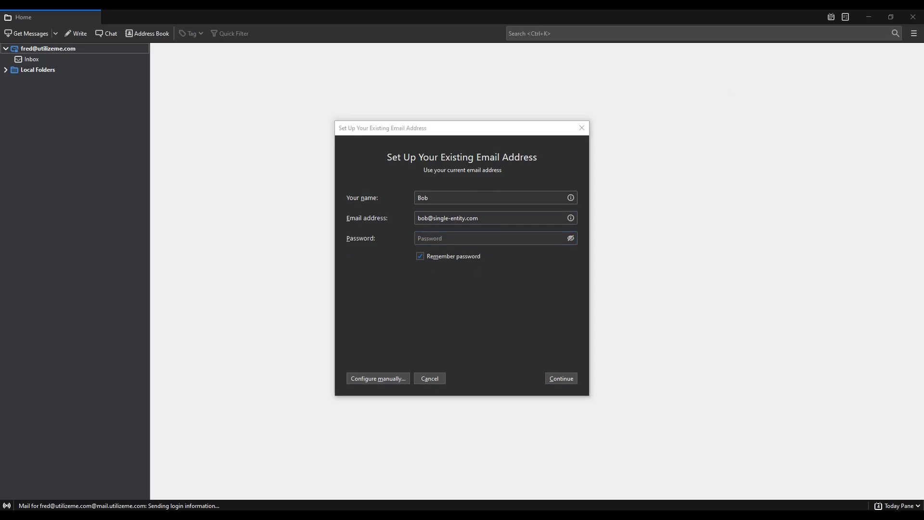
pyautogui.hotkey('ctrl', 'v')
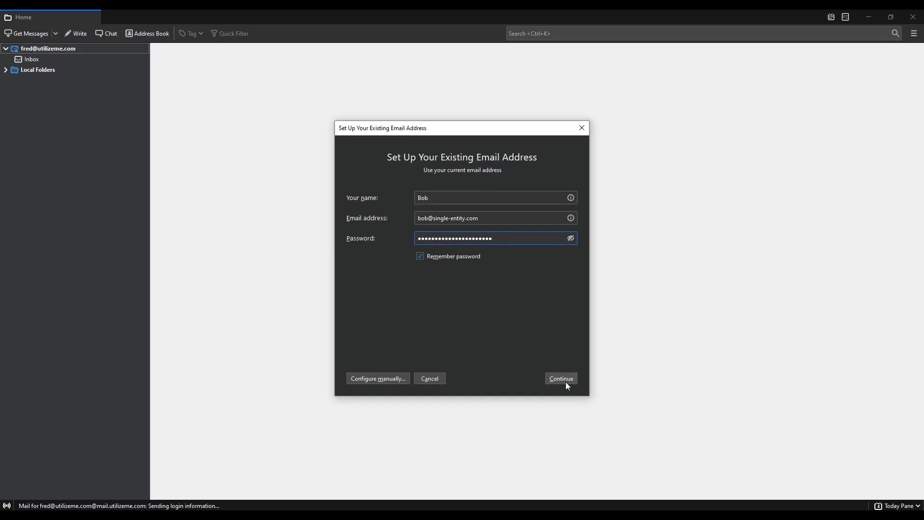
pyautogui.click(562, 379)
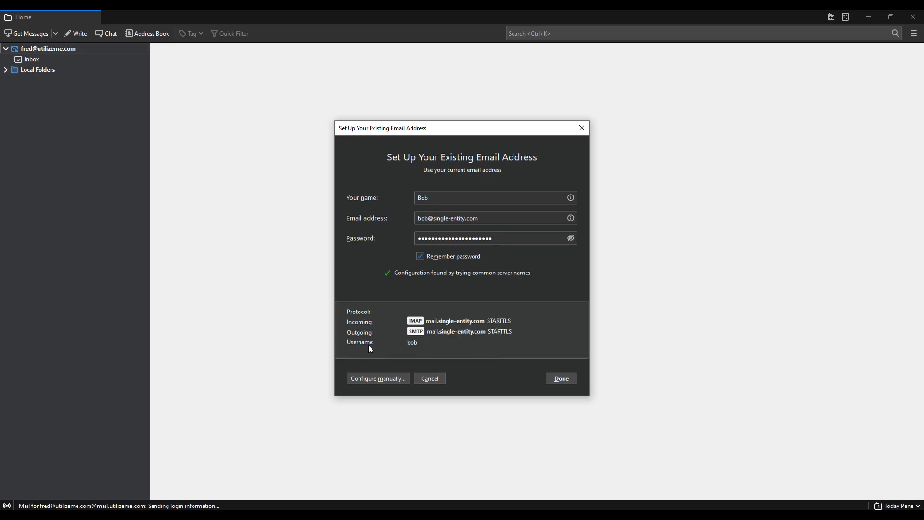
pyautogui.click(380, 379)
pyautogui.click(432, 381)
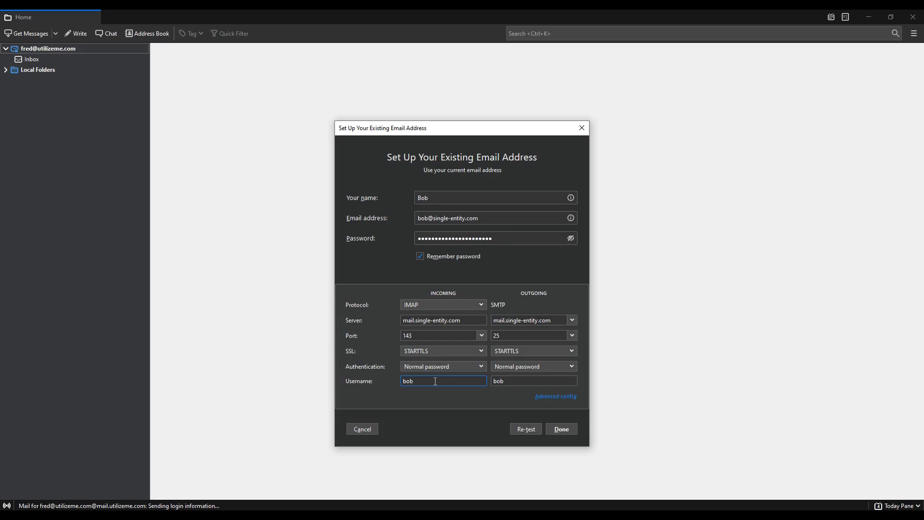
pyautogui.write('@single-entity.com')
pyautogui.moveTo(481, 381); pyautogui.dragTo(380, 378)
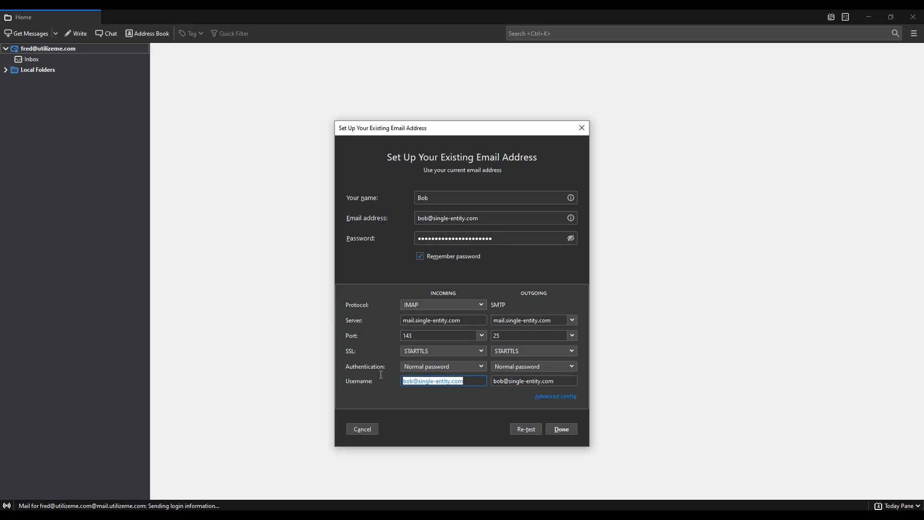
pyautogui.click(566, 431)
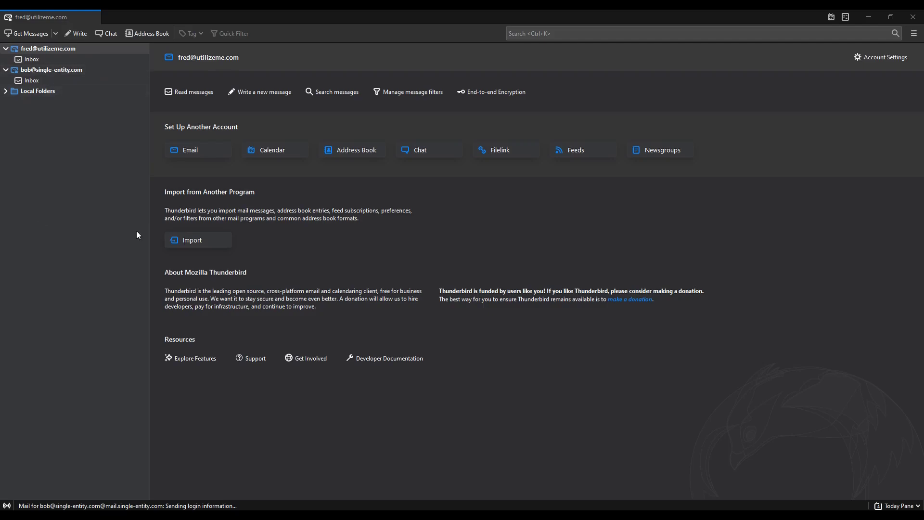
# - Browse both accounts and their Inbox and Trash folders so their folder lists sync
pyautogui.click(87, 68)
pyautogui.click(93, 48)
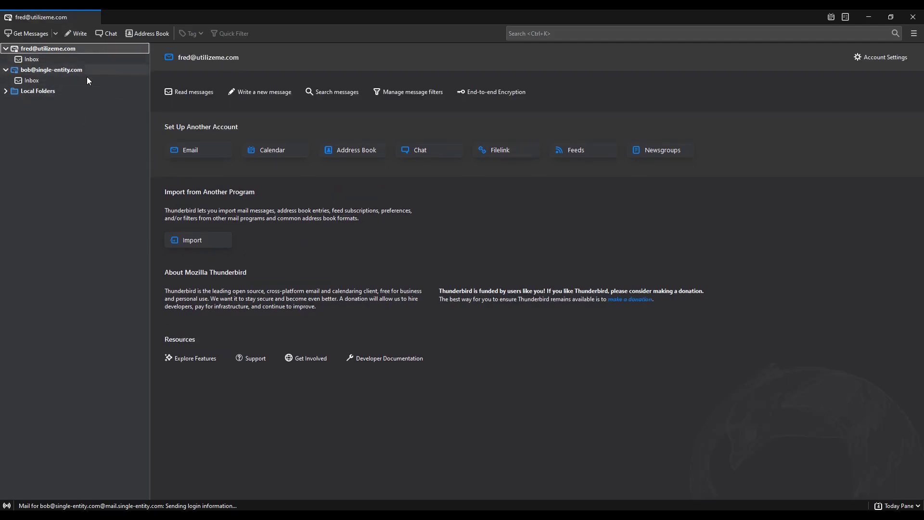
pyautogui.click(68, 73)
pyautogui.click(75, 50)
pyautogui.click(39, 59)
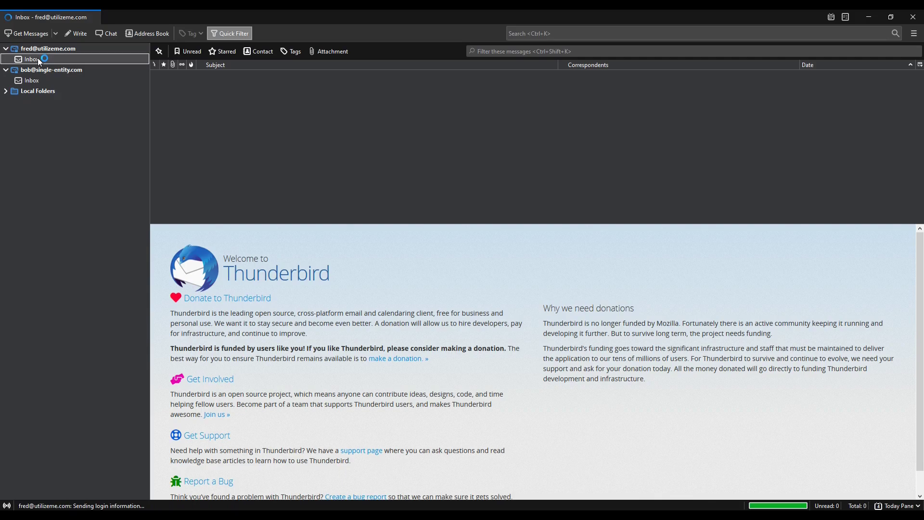
pyautogui.click(38, 80)
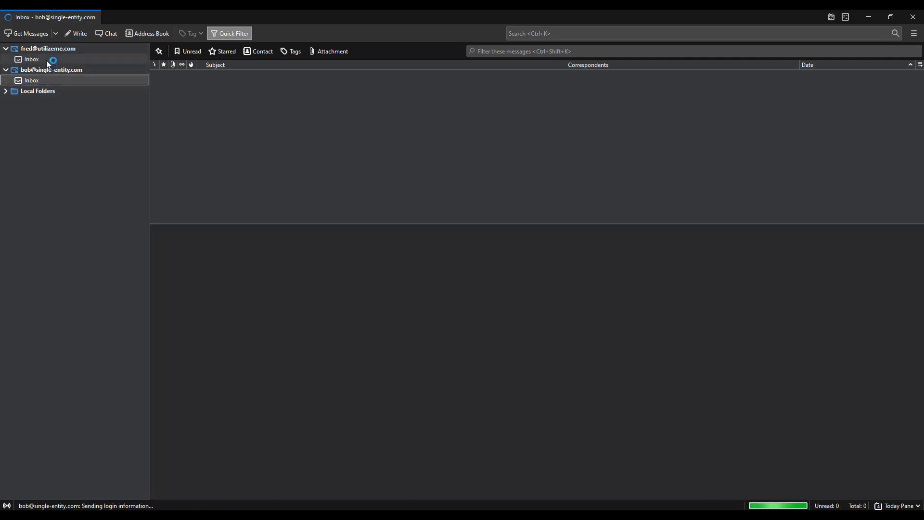
pyautogui.click(46, 60)
pyautogui.click(42, 102)
pyautogui.click(43, 109)
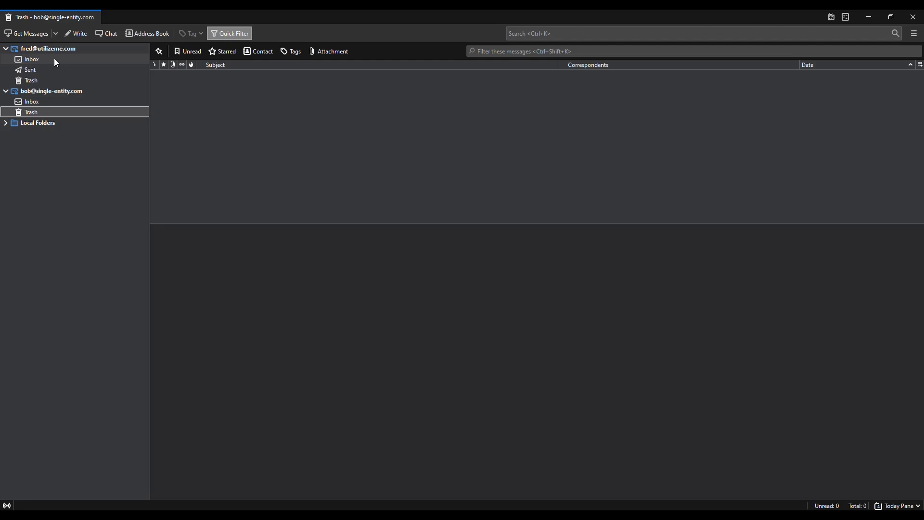
# - From the second account, send the first account a message with subject 'Hello' and body 'Hello!'
pyautogui.click(48, 91)
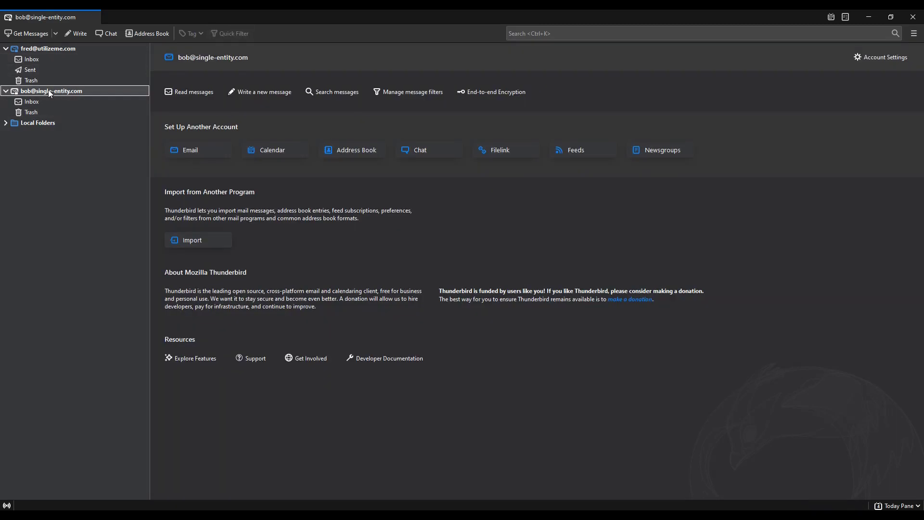
pyautogui.click(74, 33)
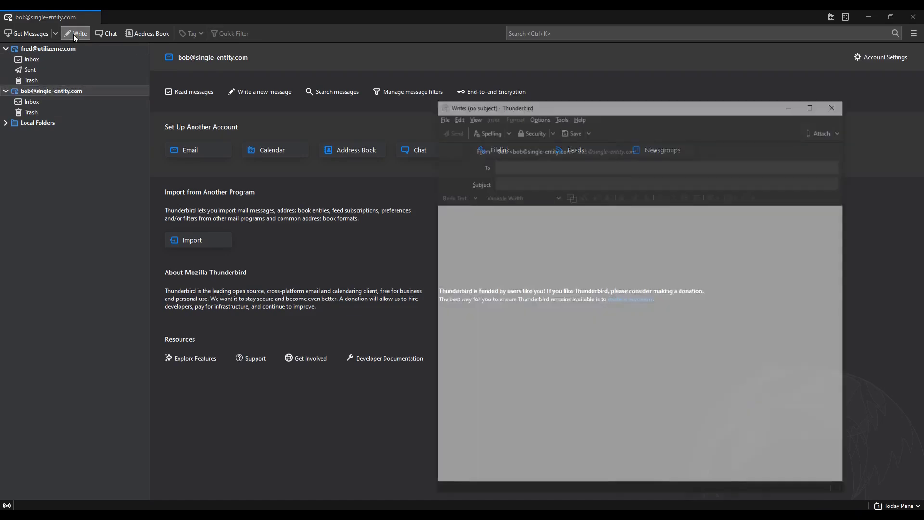
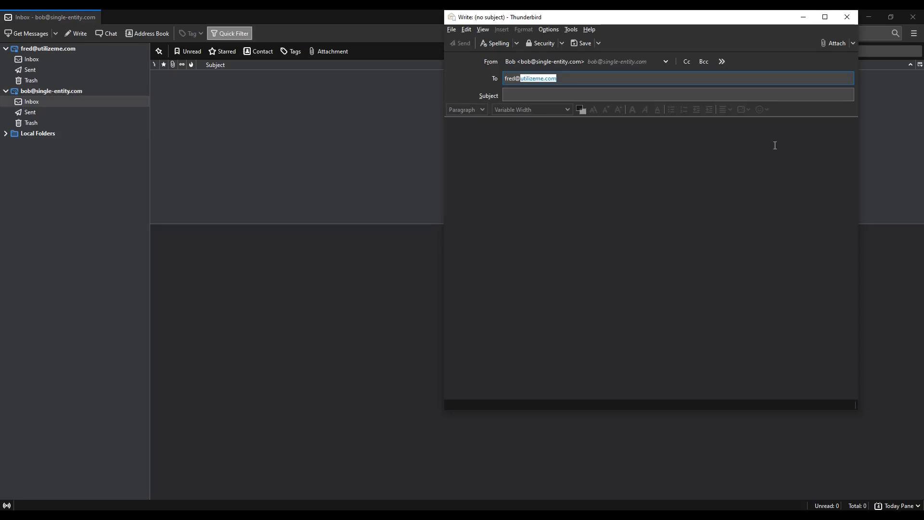
pyautogui.press('Return')
pyautogui.write('Hello')
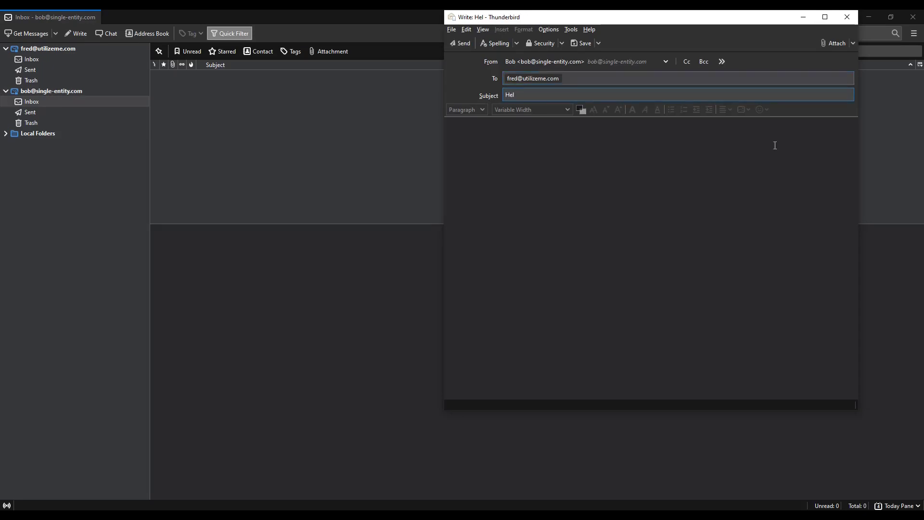
pyautogui.press('Tab')
pyautogui.write('Hello!')
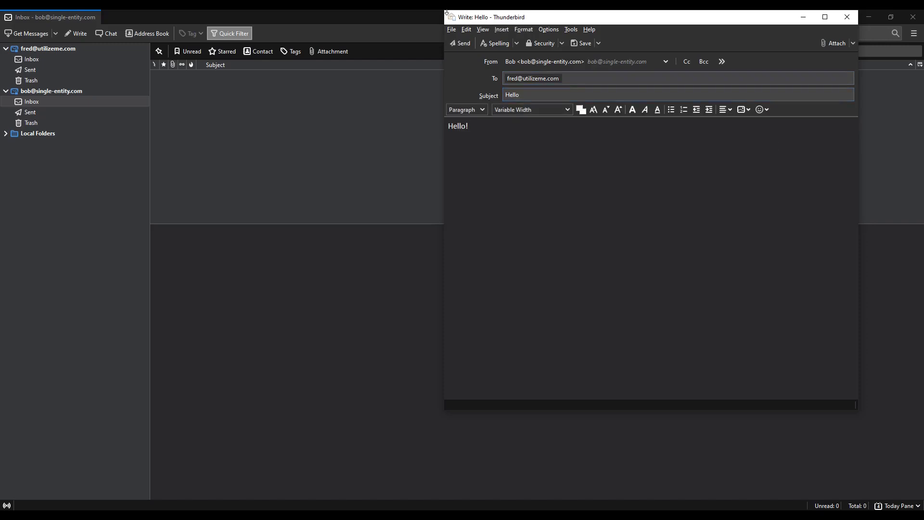
pyautogui.click(467, 42)
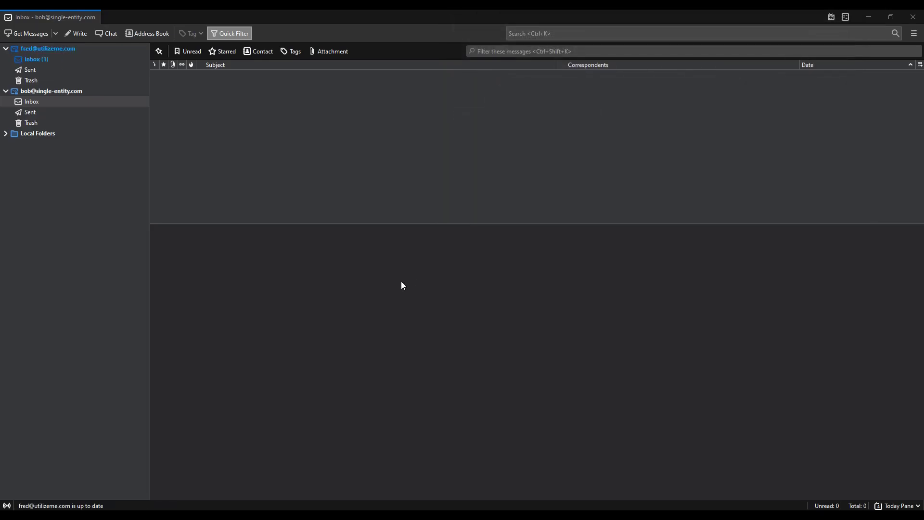
# - Open the first account's Inbox and read the received 'Hello' message
pyautogui.click(54, 58)
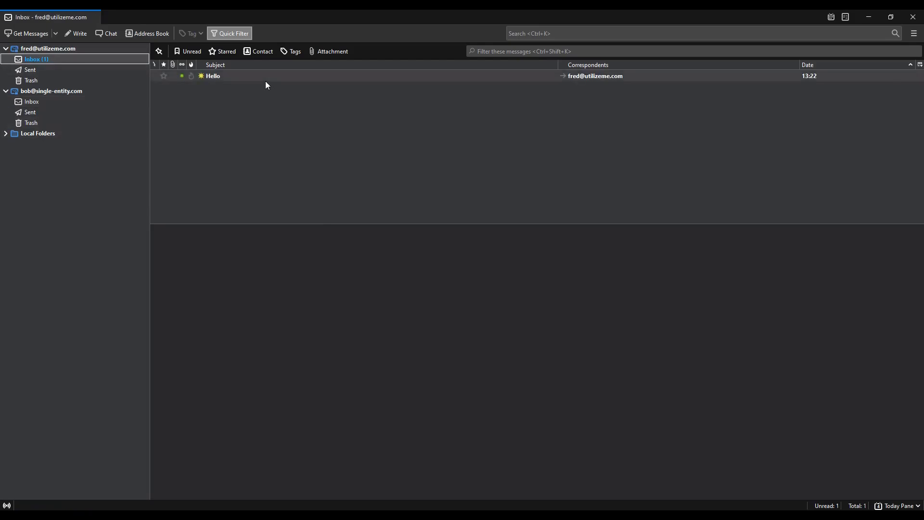
pyautogui.click(217, 76)
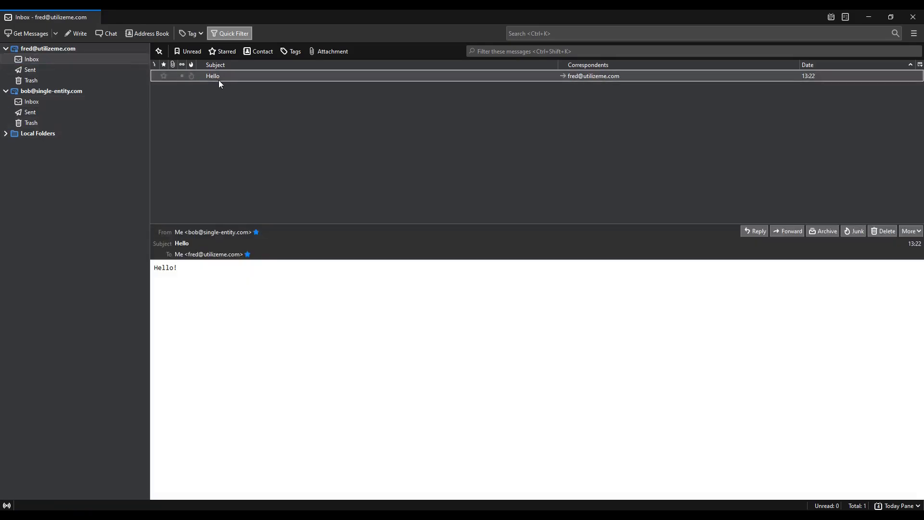